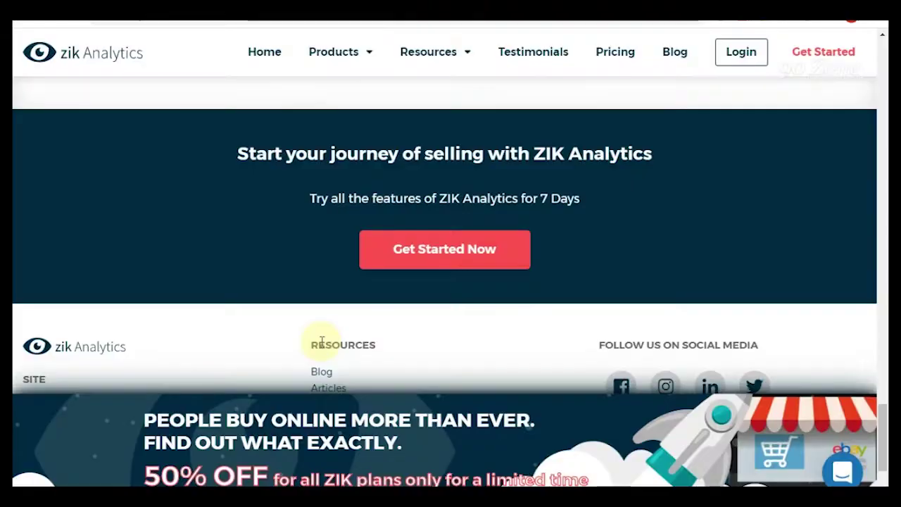
- Scroll down the ZIK Analytics homepage footer and back up to the banner
scroll(408, 318, "down", 2)
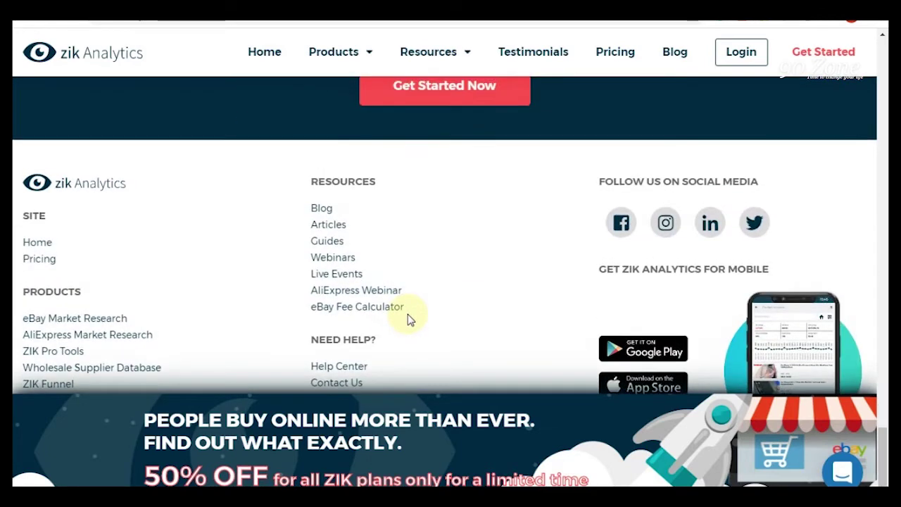
scroll(408, 317, "up", 2)
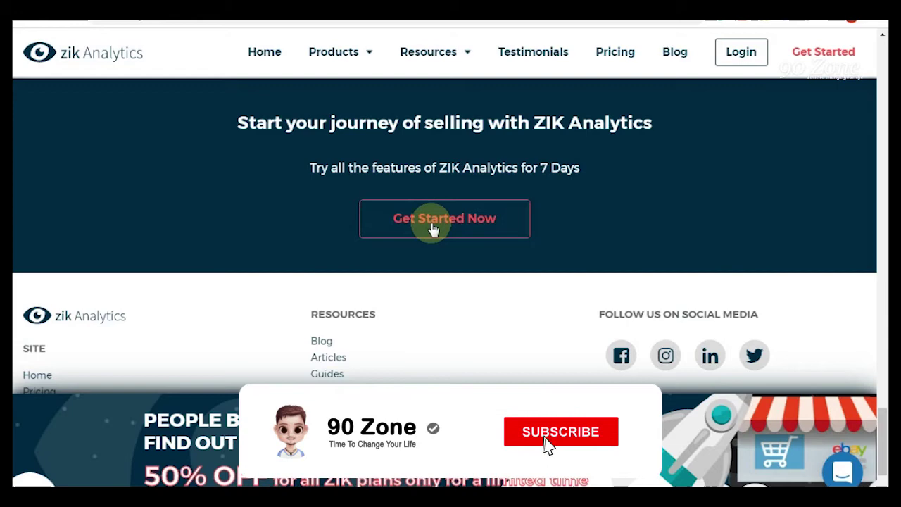
left_click(433, 226)
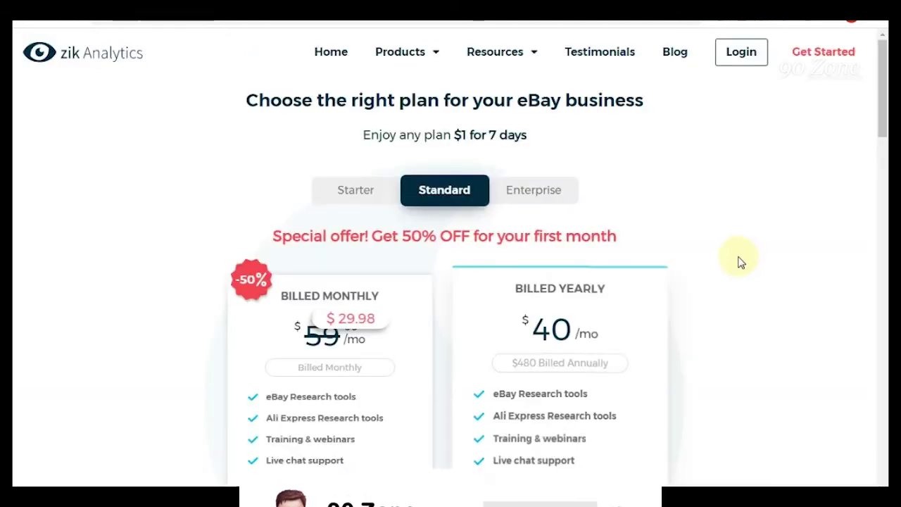
scroll(739, 260, "down", 1)
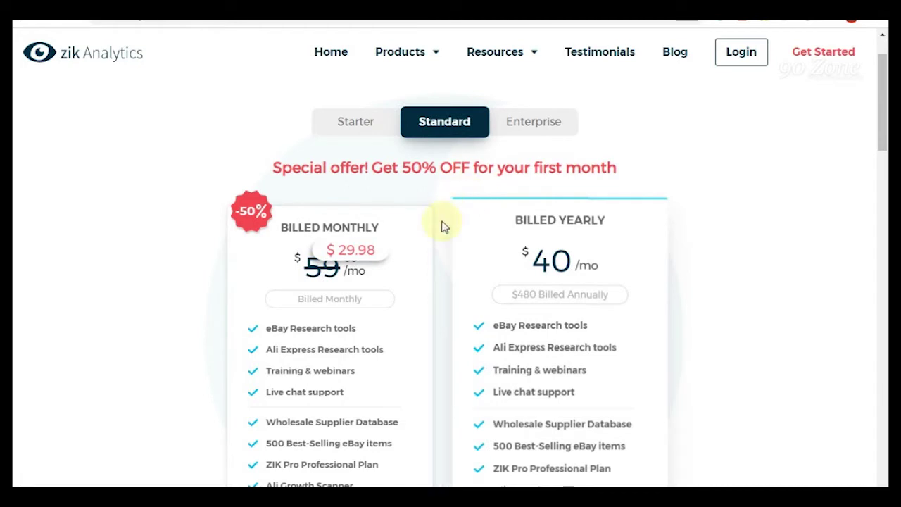
scroll(444, 225, "up", 1)
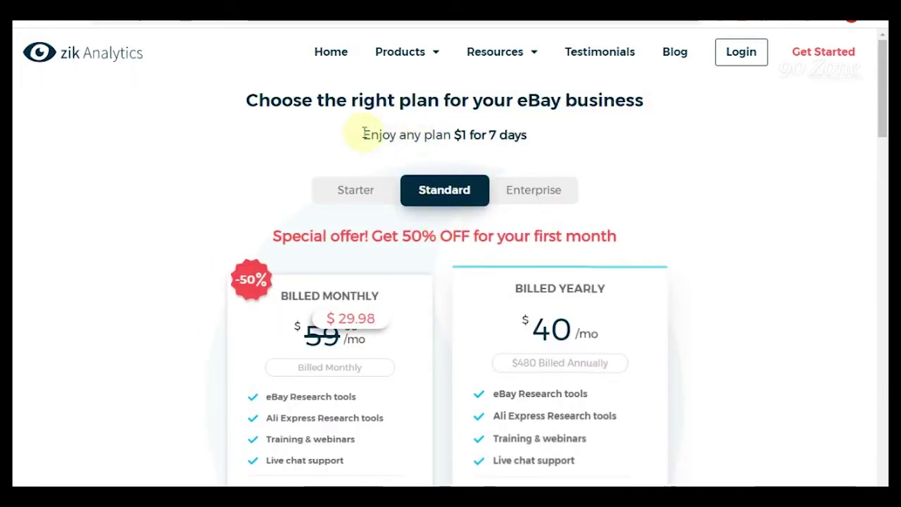
left_click_drag(363, 135, 548, 144)
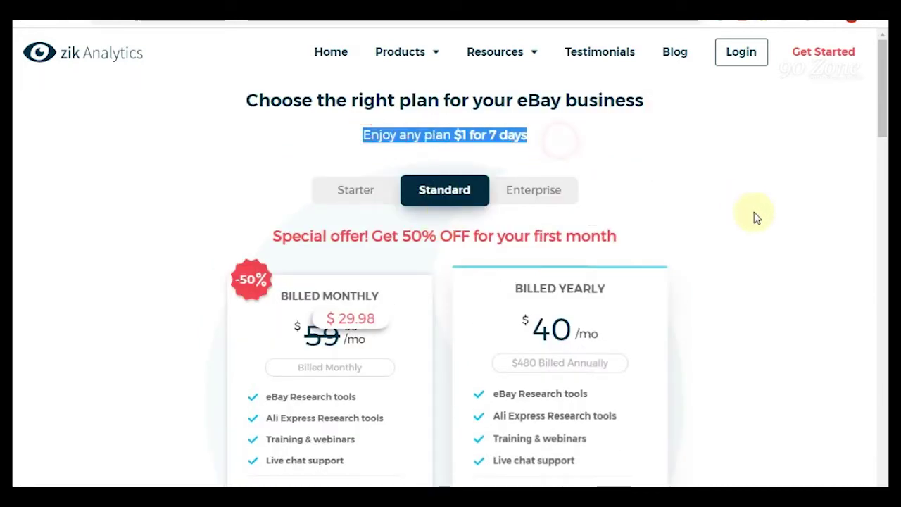
left_click(730, 216)
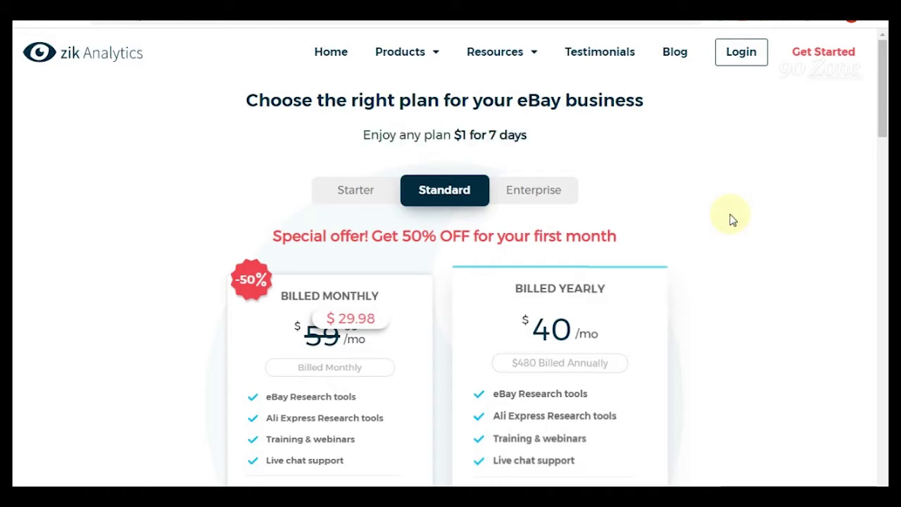
scroll(730, 220, "down", 2)
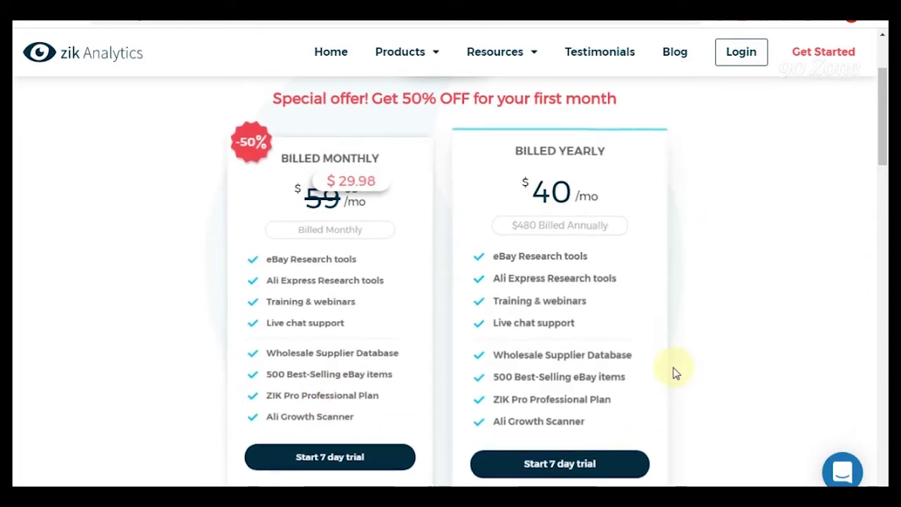
scroll(670, 374, "down", 3)
scroll(665, 373, "down", 4)
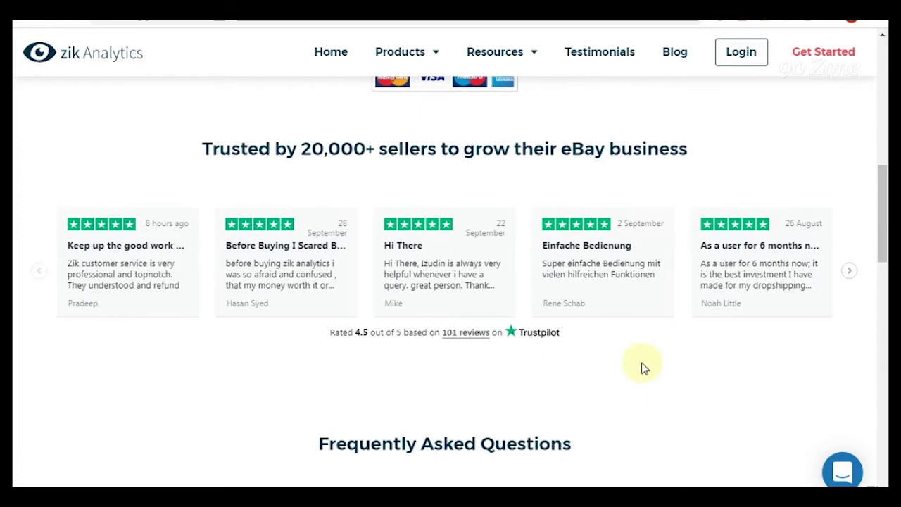
scroll(643, 367, "up", 1)
scroll(412, 400, "up", 6)
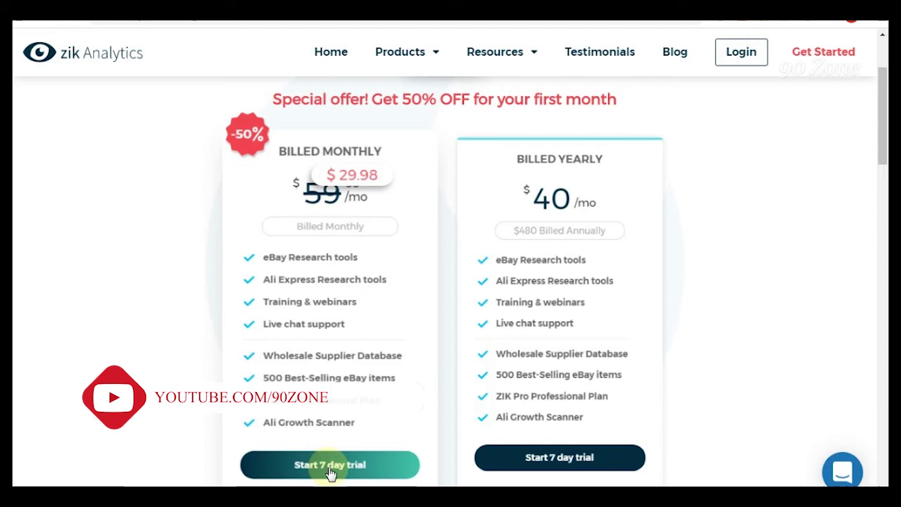
- Start the Standard Monthly $1 7-day trial and review its checkout form with coupon SPRING2020
left_click(331, 470)
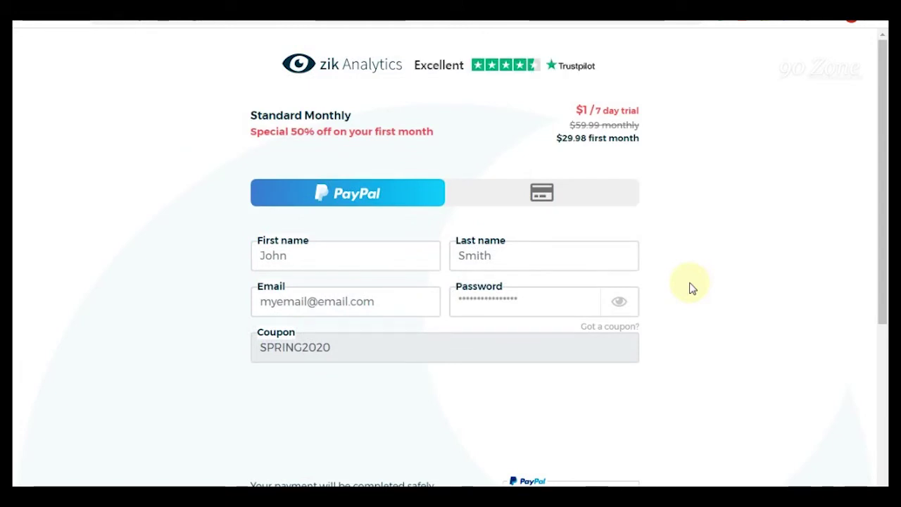
scroll(677, 285, "down", 4)
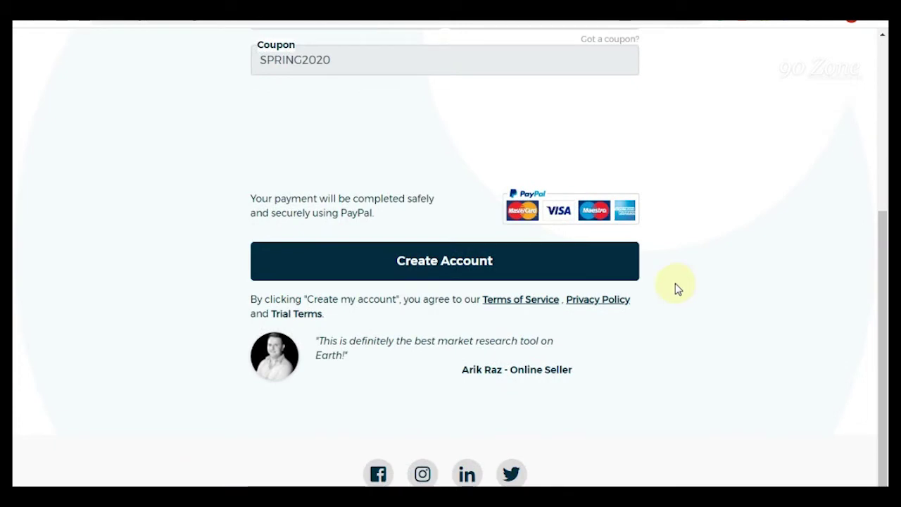
scroll(675, 285, "up", 4)
scroll(676, 287, "down", 3)
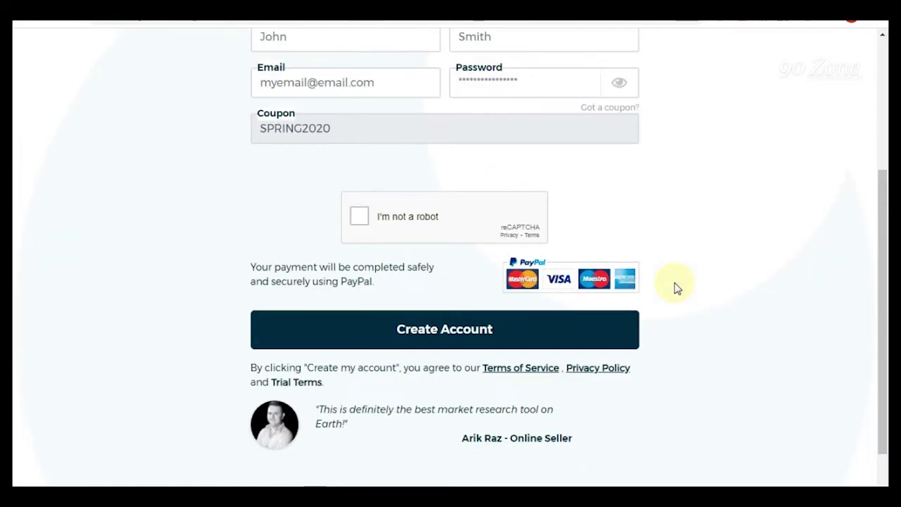
scroll(676, 287, "up", 3)
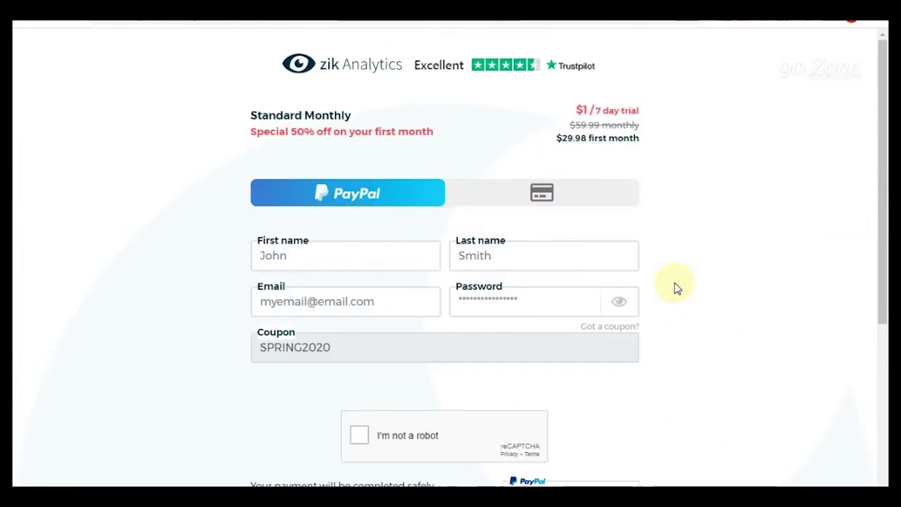
- Switch the checkout to card payment and look over the $1 / 7 day trial price
left_click(563, 200)
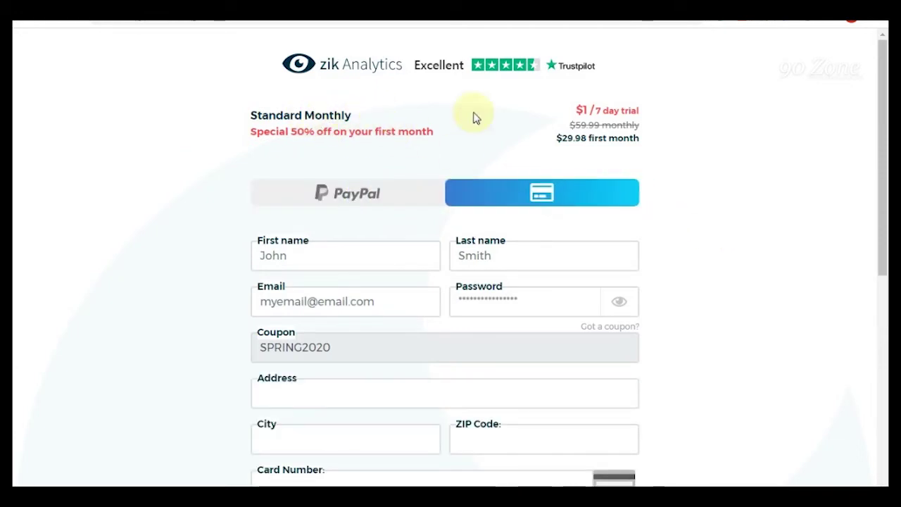
left_click_drag(577, 111, 657, 110)
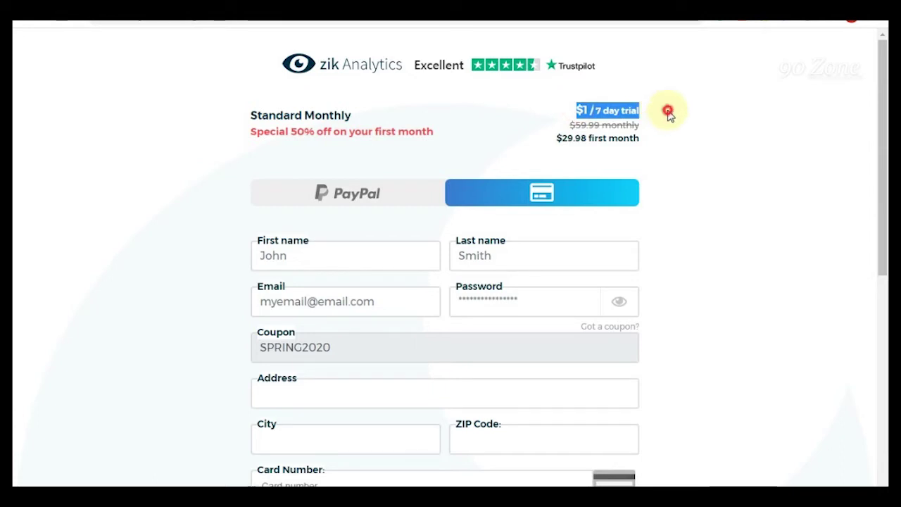
left_click(668, 110)
scroll(700, 141, "down", 2)
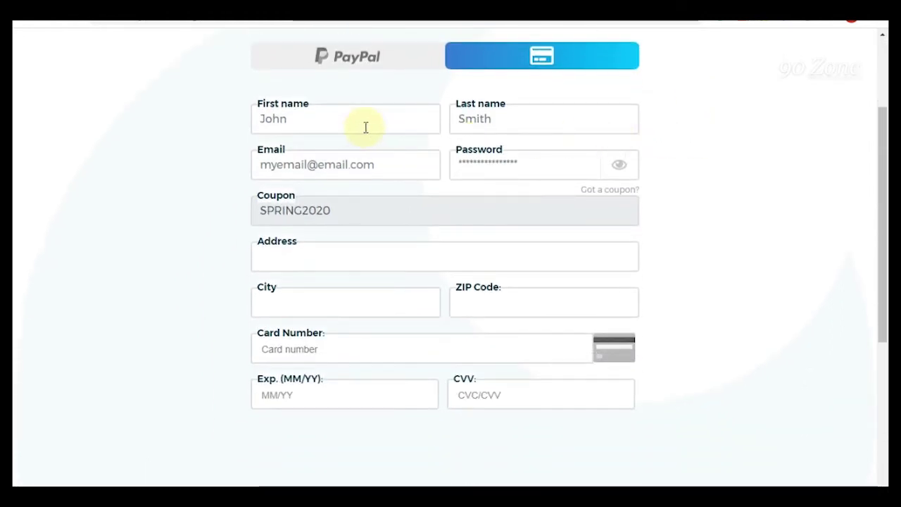
scroll(364, 127, "up", 1)
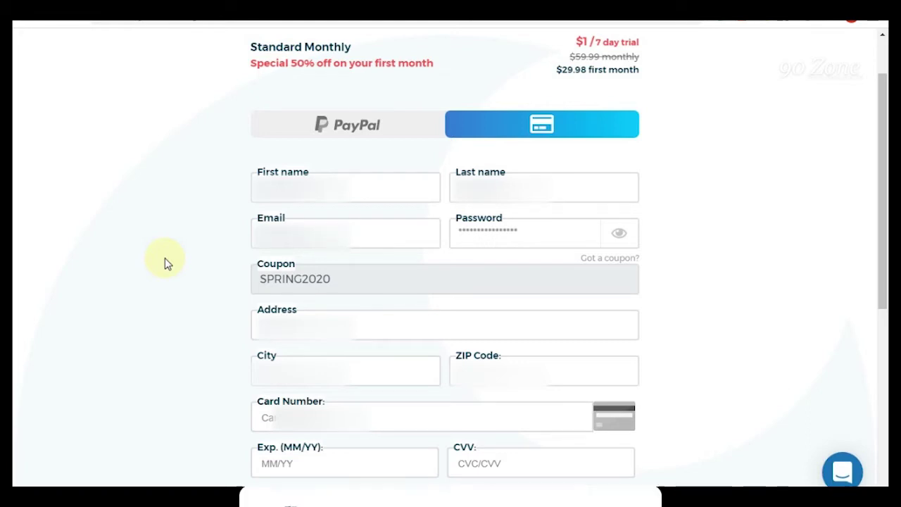
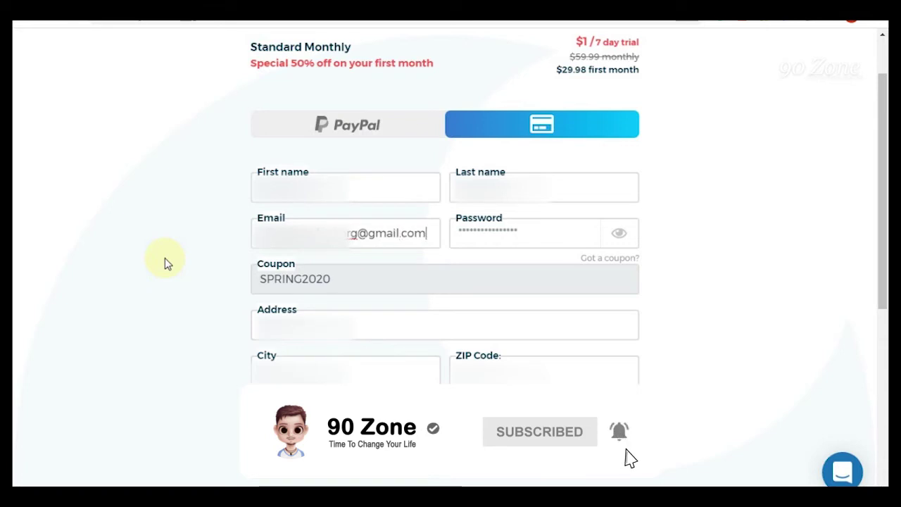
- Enter the account's Gmail address and a password
key("Tab")
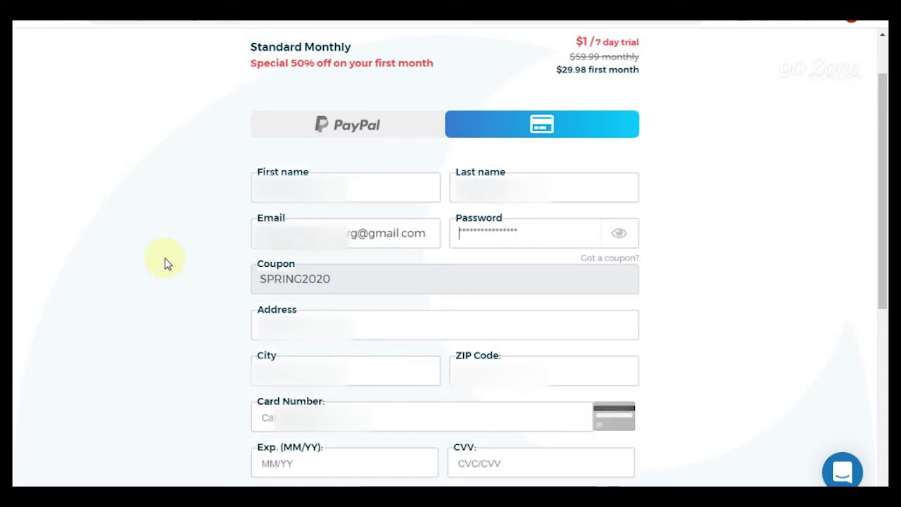
type("•••••••")
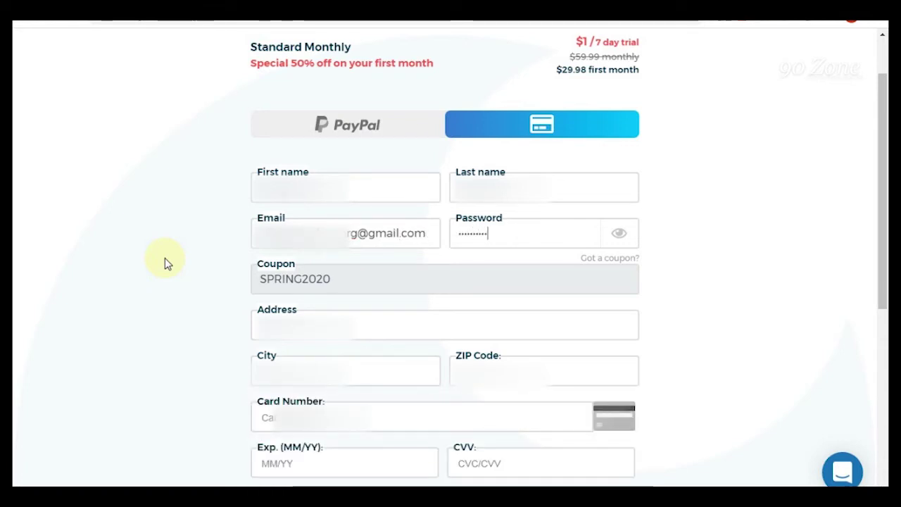
- Fill in the billing address, city and ZIP code (starting with 41) on the card checkout
left_click_drag(352, 280, 227, 282)
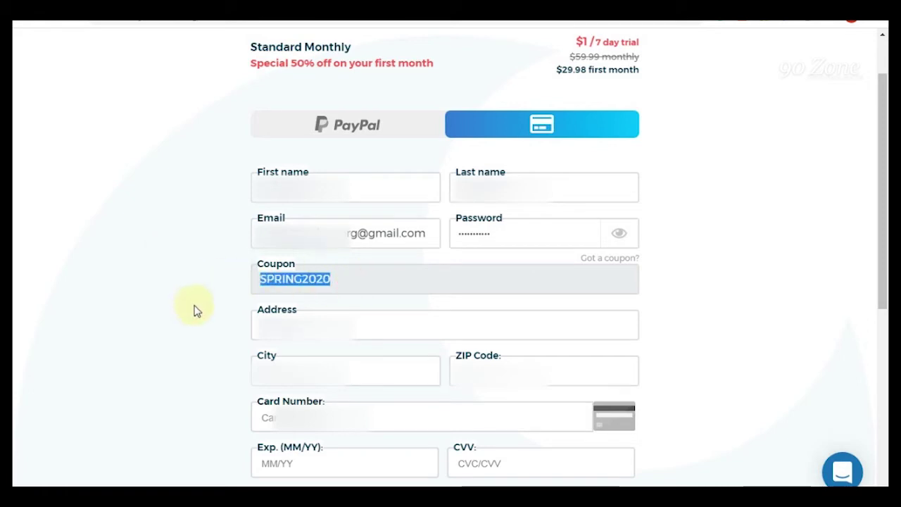
left_click(285, 284)
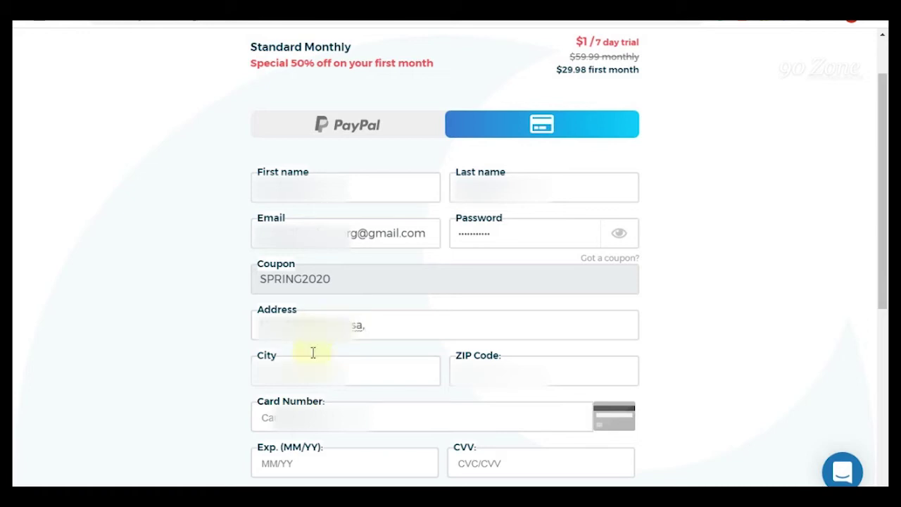
key("Tab")
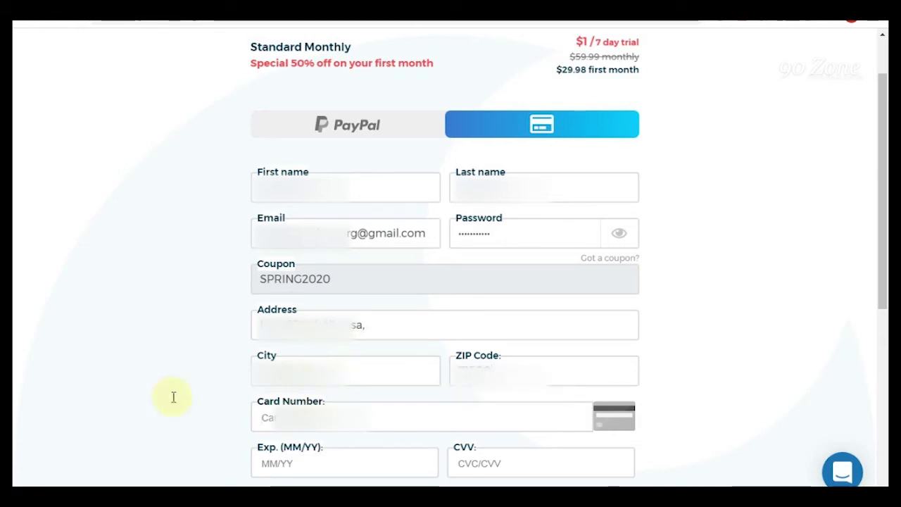
type("41")
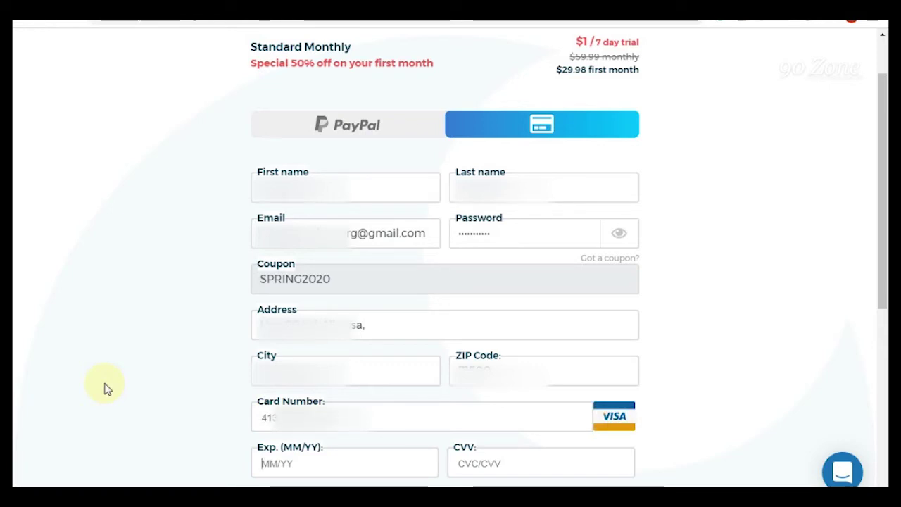
- Tick the not-a-robot captcha and create the account with the entered details
scroll(104, 389, "down", 5)
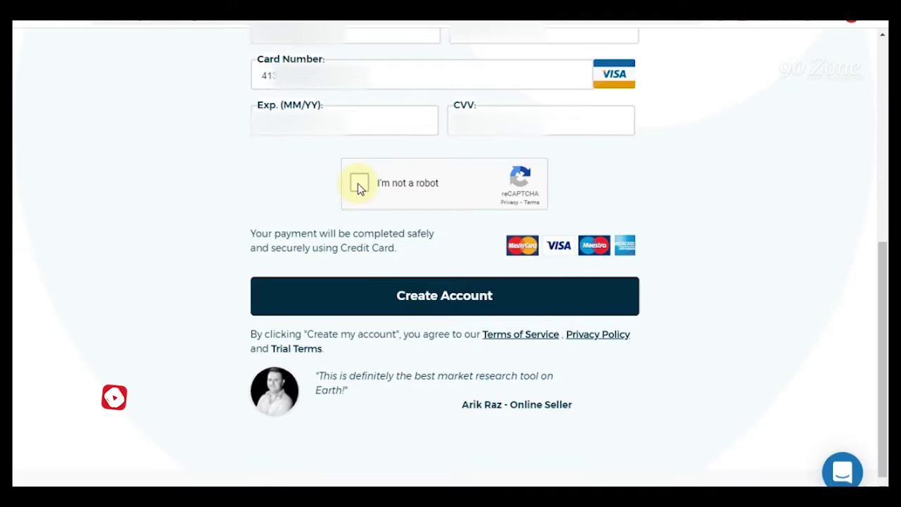
left_click(357, 183)
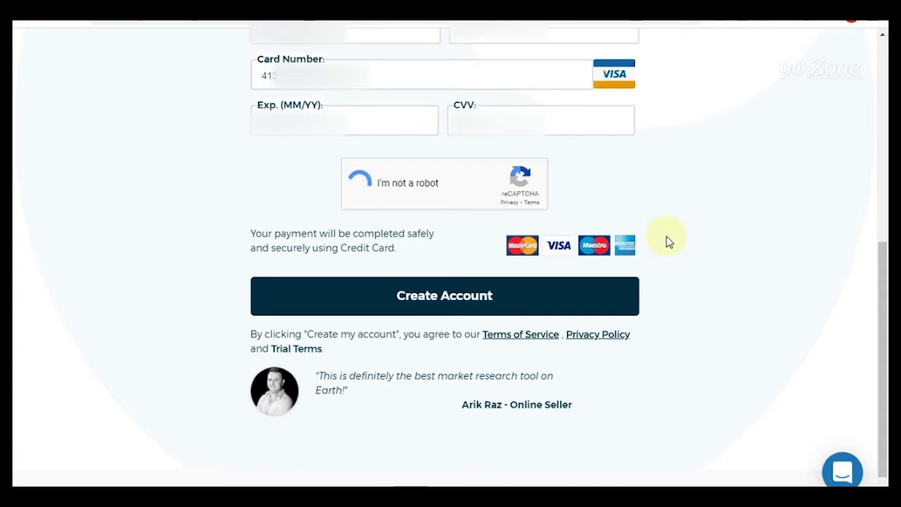
left_click(534, 303)
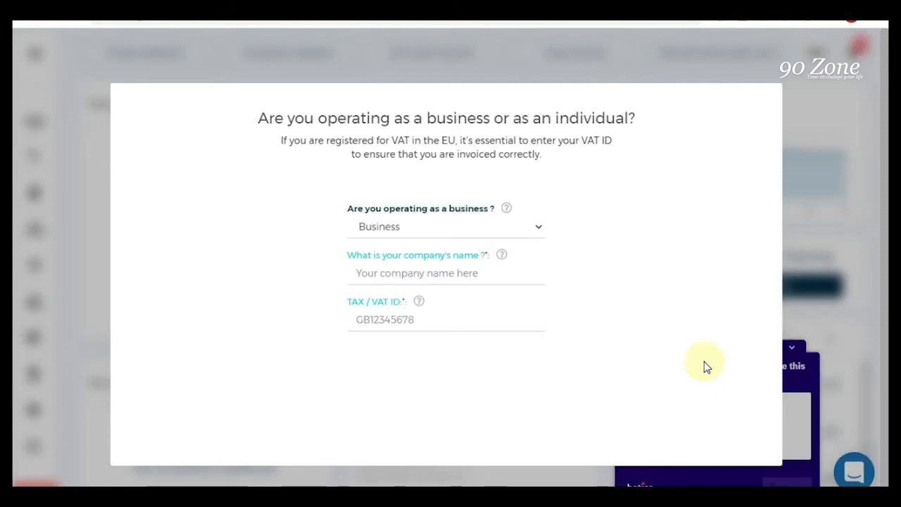
- Choose Individual instead of Business, confirm the invoice details and continue past the update notice
left_click(539, 230)
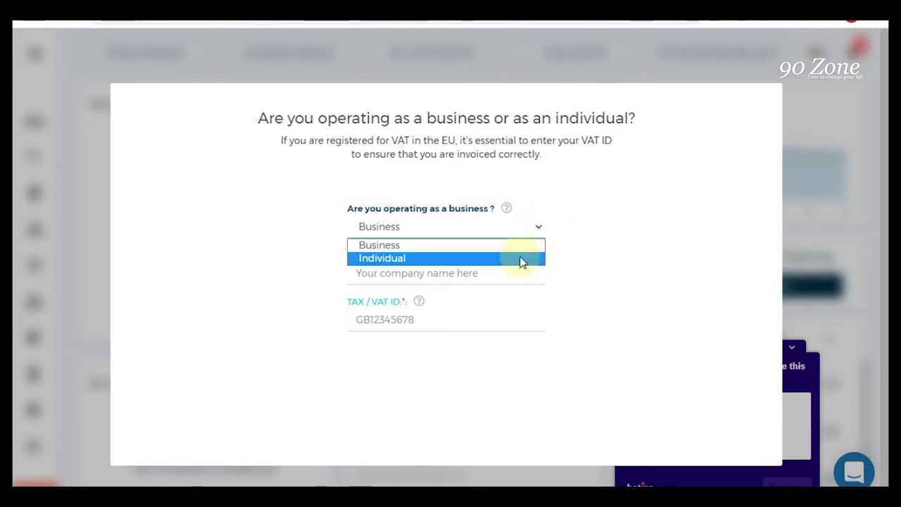
left_click(519, 258)
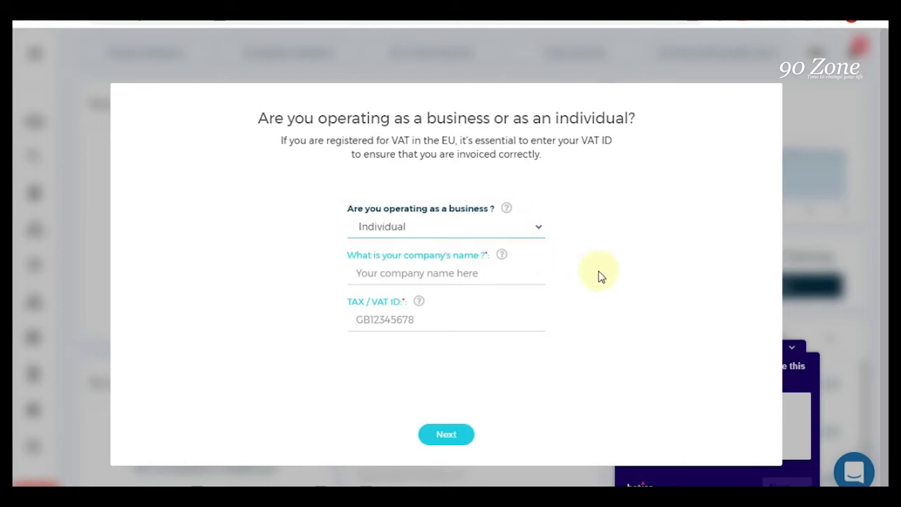
left_click(457, 436)
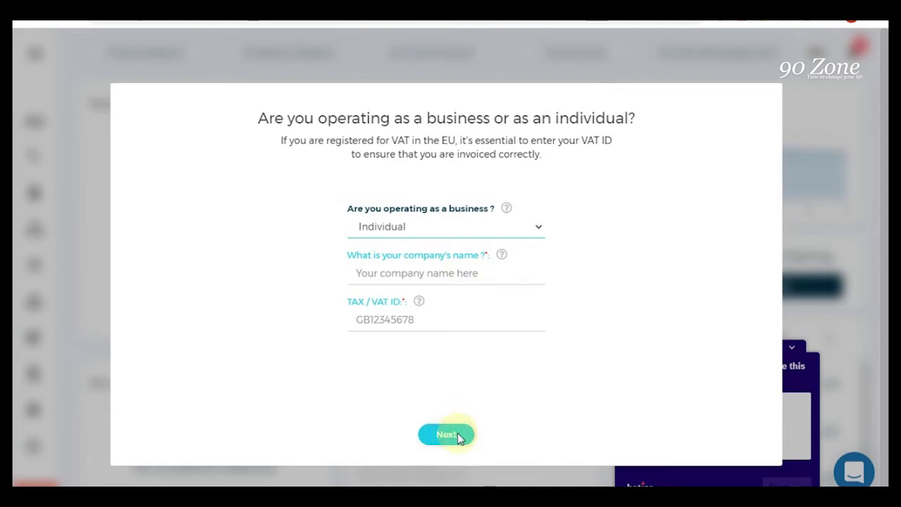
left_click(434, 466)
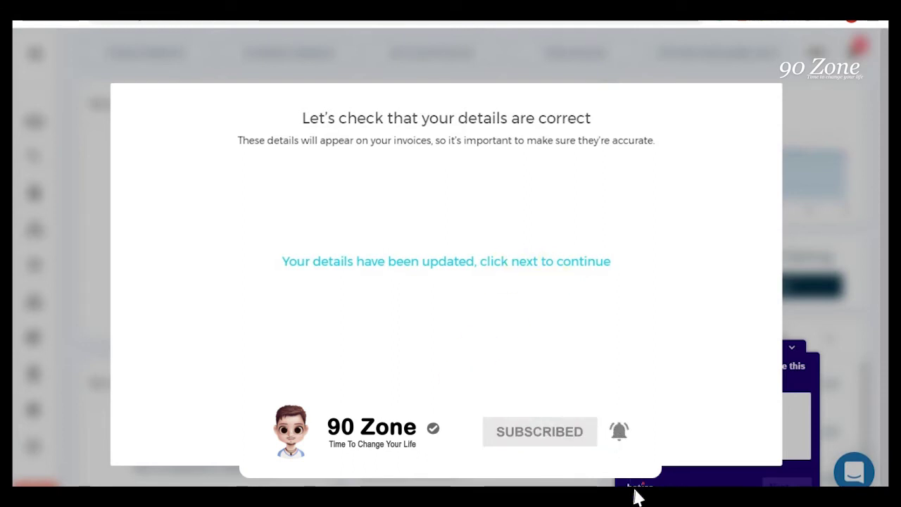
left_click(446, 434)
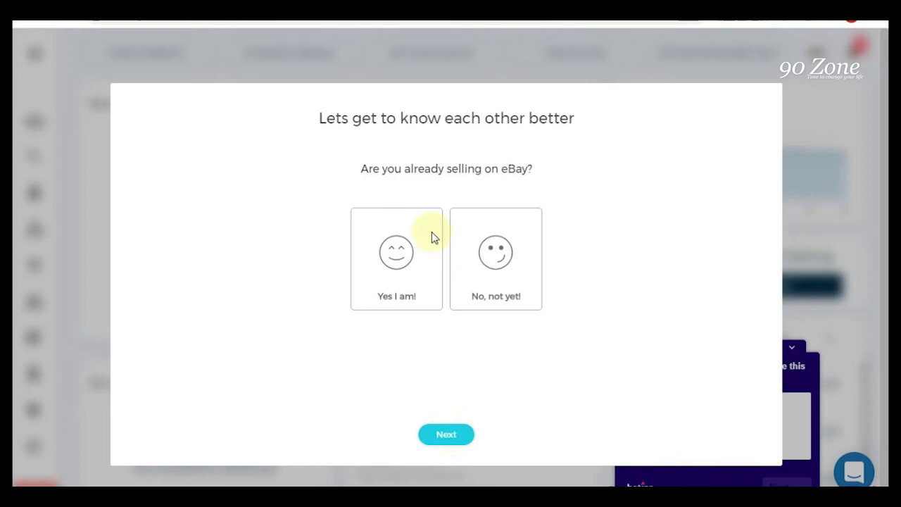
- Answer yes to selling on eBay, ticking eBay.com USA and Dropshipping as the business model
left_click(407, 284)
left_click(442, 432)
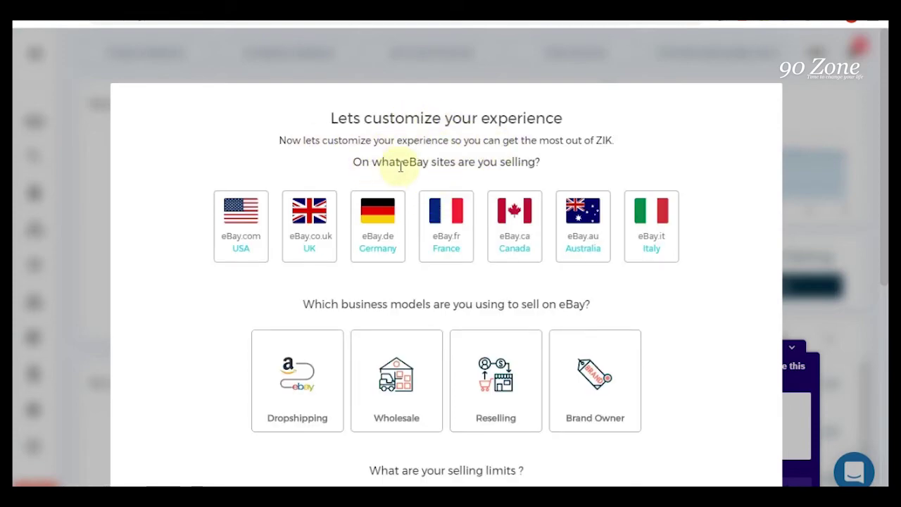
left_click(238, 228)
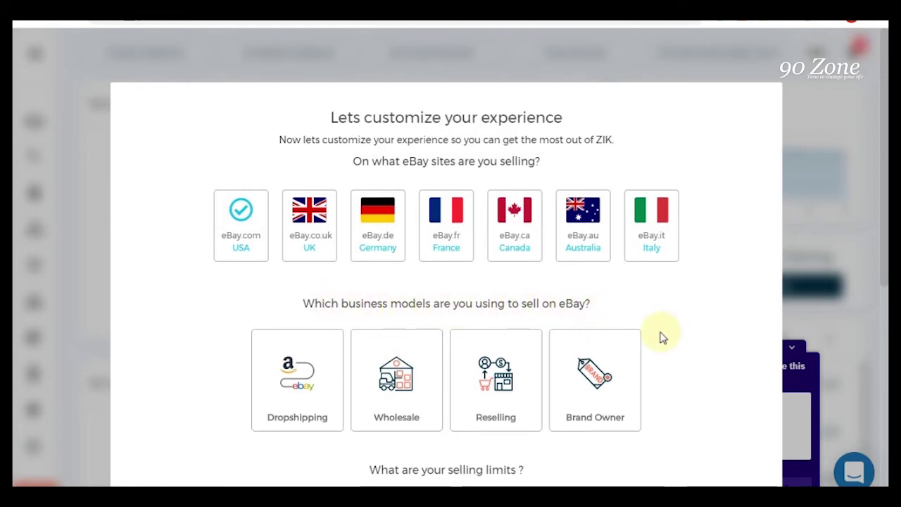
scroll(661, 338, "down", 1)
left_click(301, 343)
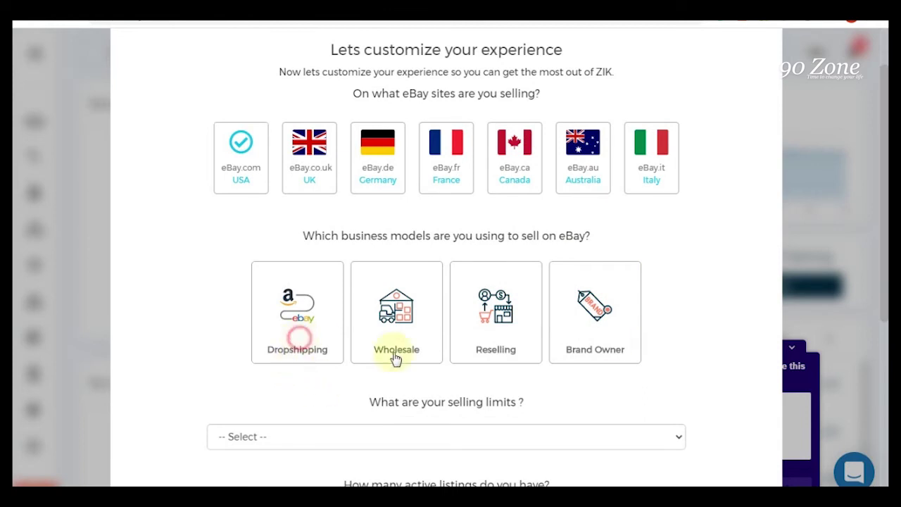
scroll(649, 354, "down", 3)
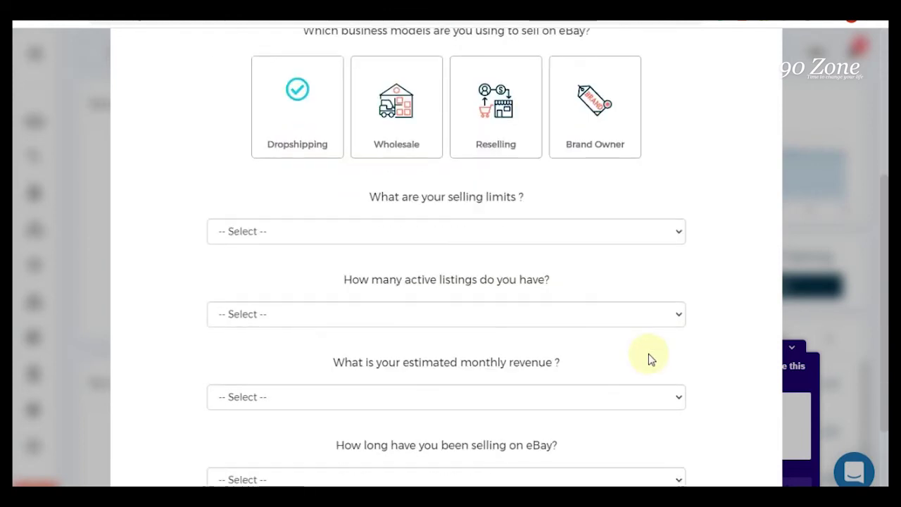
- Set limits to 500 items/$10,000+, under 100 listings, under $1,000 revenue, and over 1 year selling
left_click(513, 229)
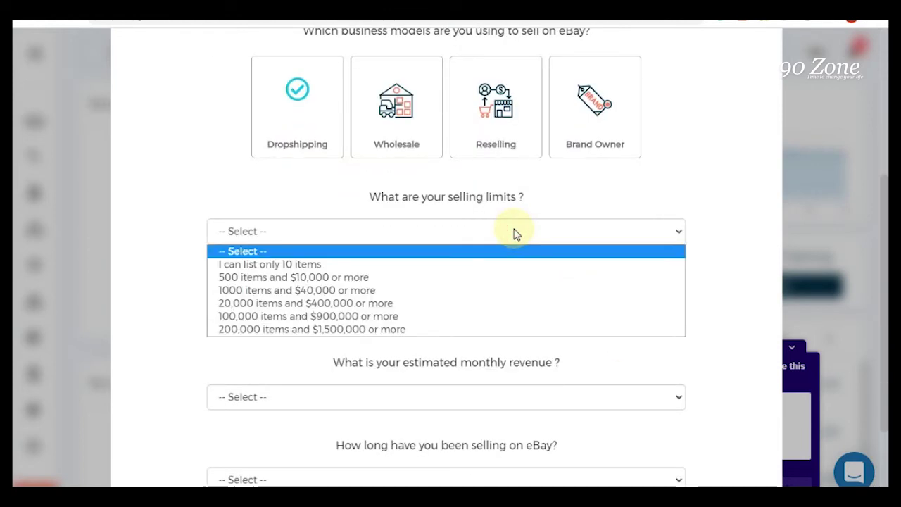
left_click(505, 278)
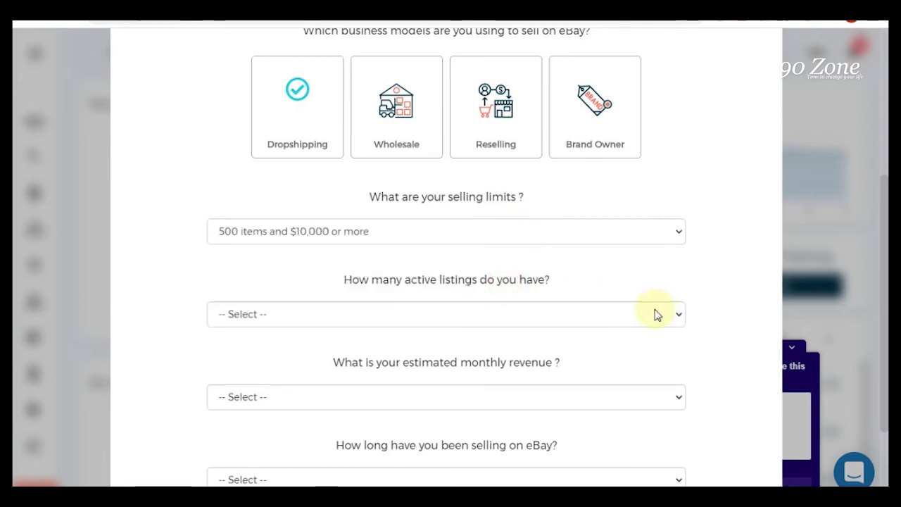
scroll(654, 314, "down", 2)
scroll(633, 312, "up", 1)
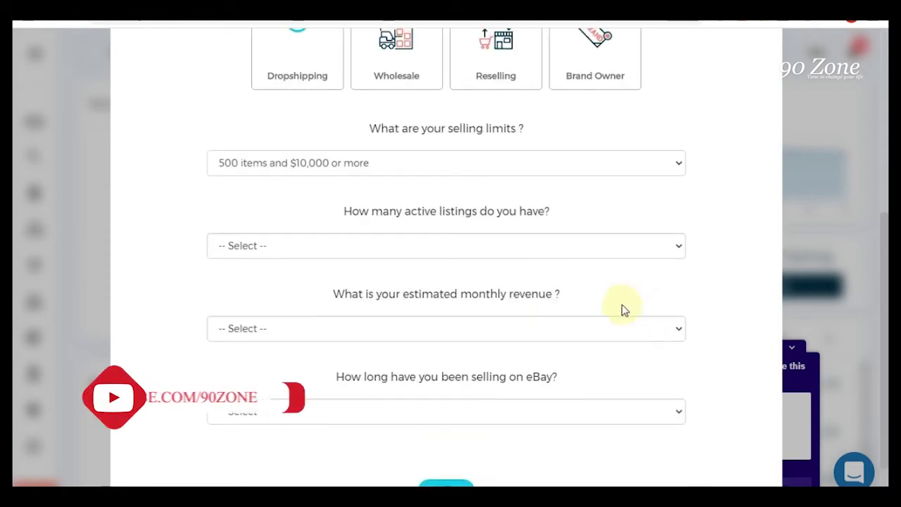
left_click(480, 247)
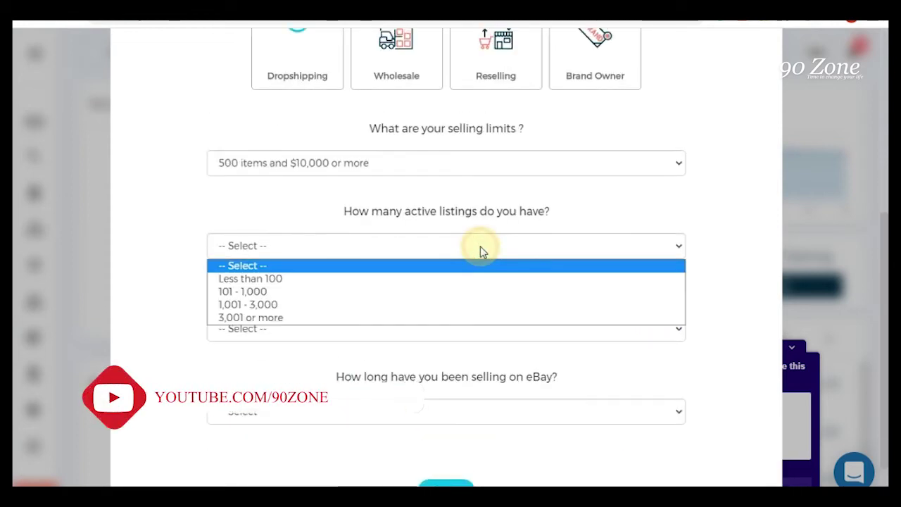
left_click(490, 281)
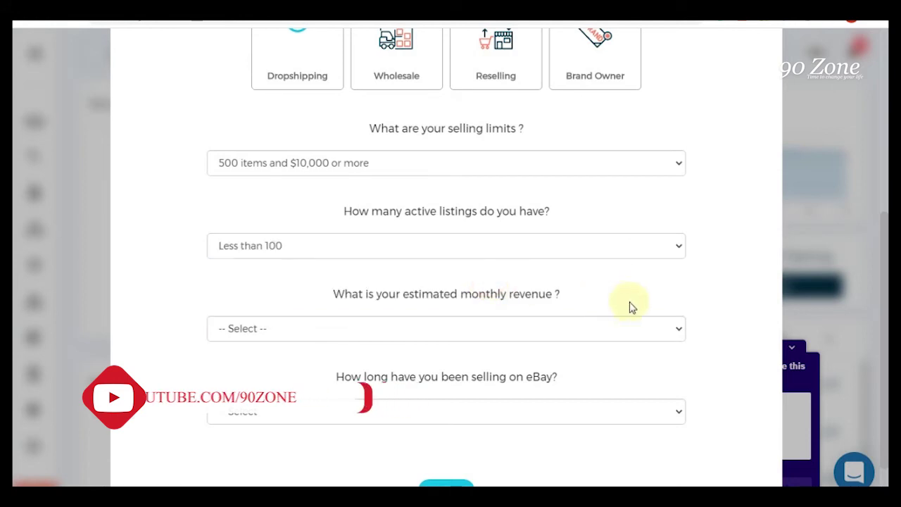
left_click(456, 331)
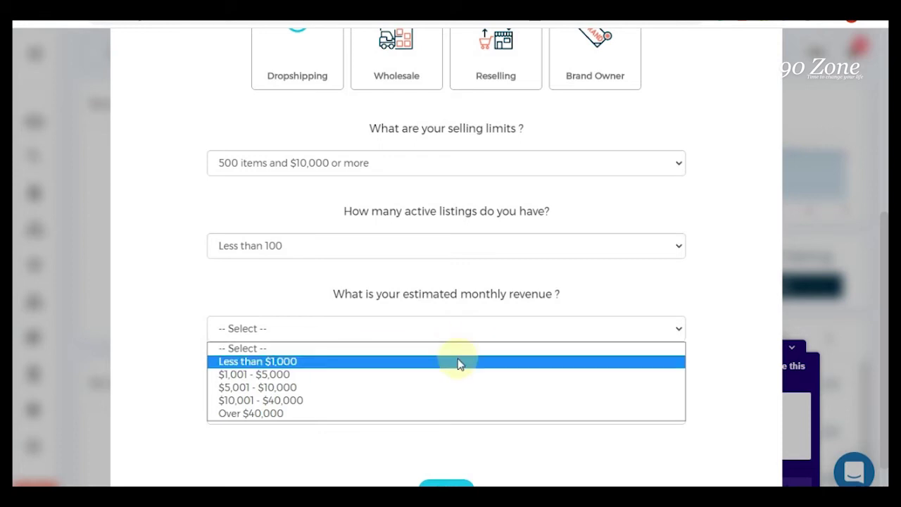
left_click(458, 361)
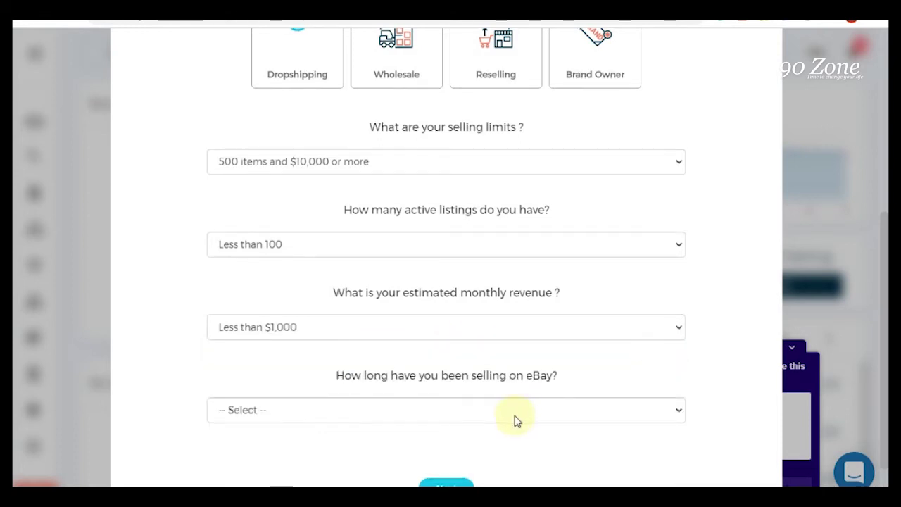
scroll(514, 418, "down", 2)
left_click(502, 348)
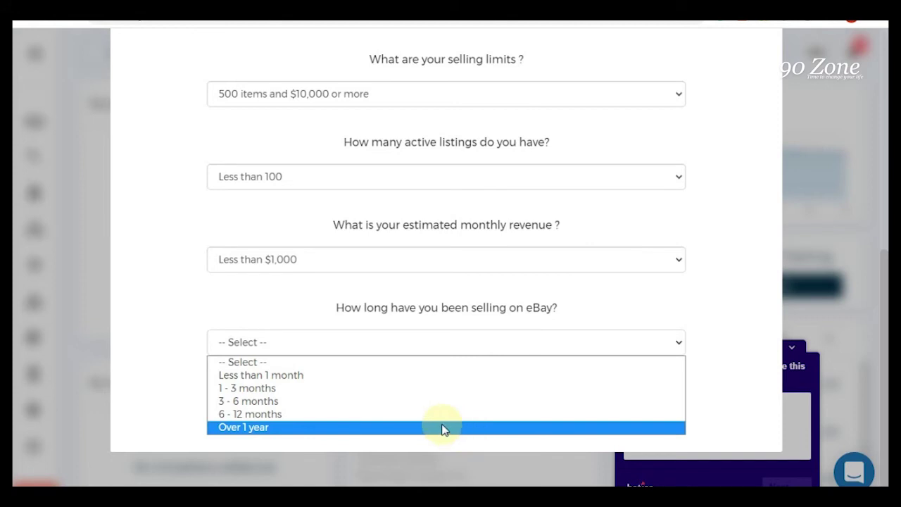
left_click(284, 430)
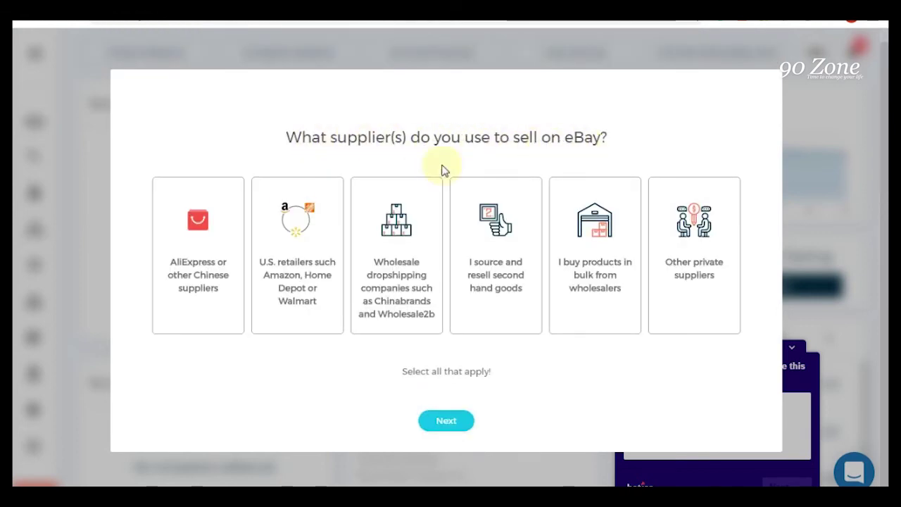
- Pick AliExpress as supplier, keep AliExpress-to-eBay dropshipping as the topic, and complete onboarding
left_click(194, 301)
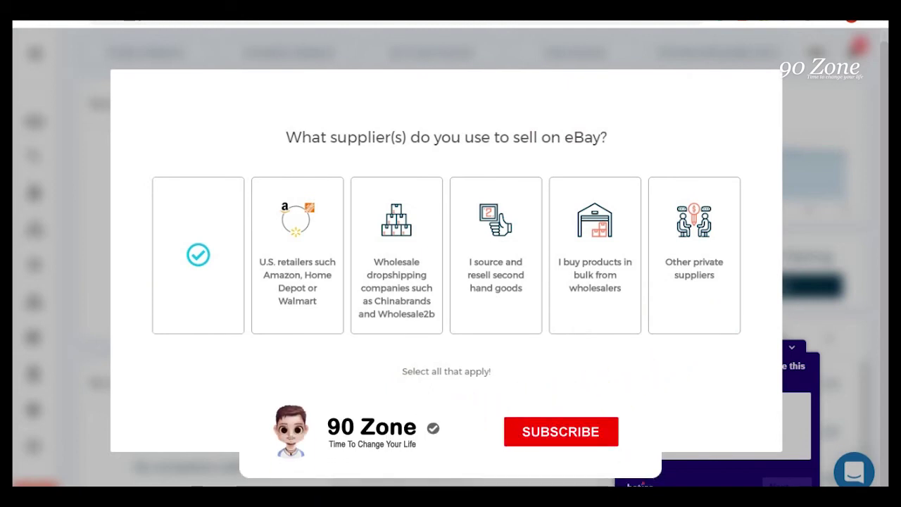
left_click(446, 422)
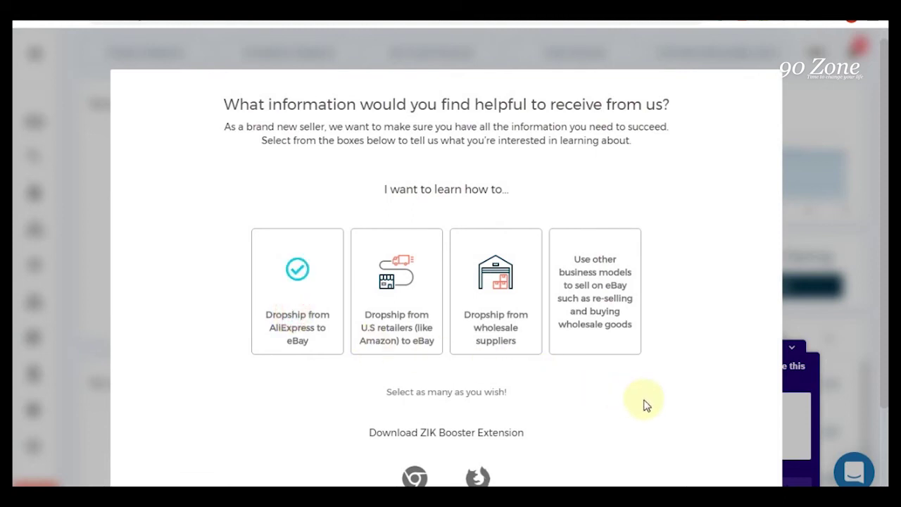
scroll(645, 403, "down", 2)
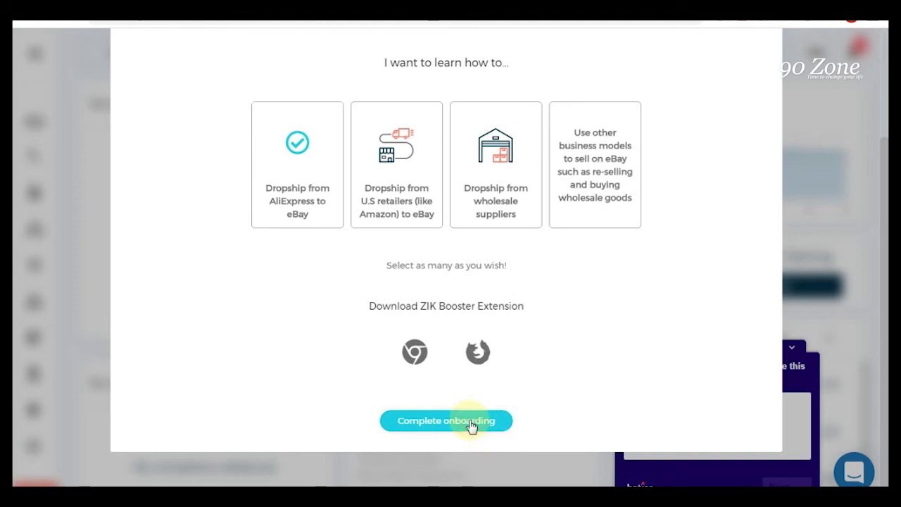
left_click(470, 422)
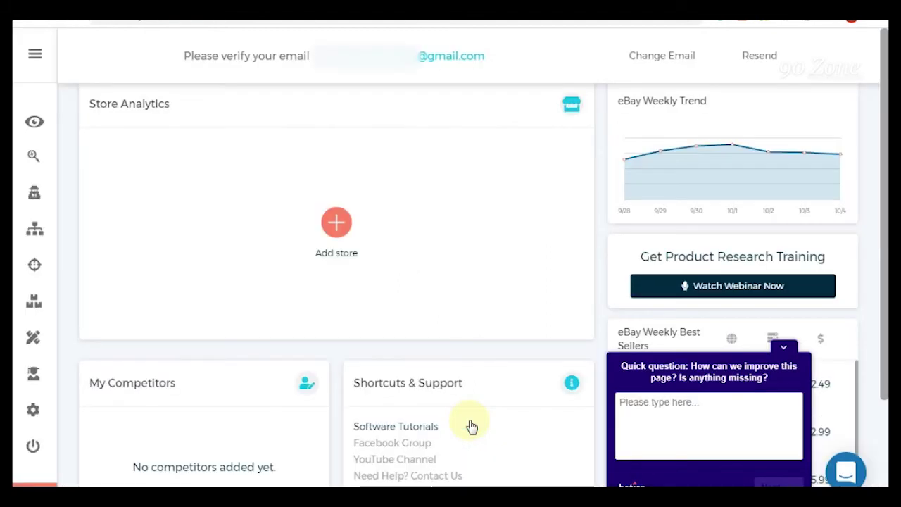
- Open the 'Activate your ZIK account' email in Gmail and follow its activation link
left_click_drag(331, 56, 688, 57)
left_click(688, 58)
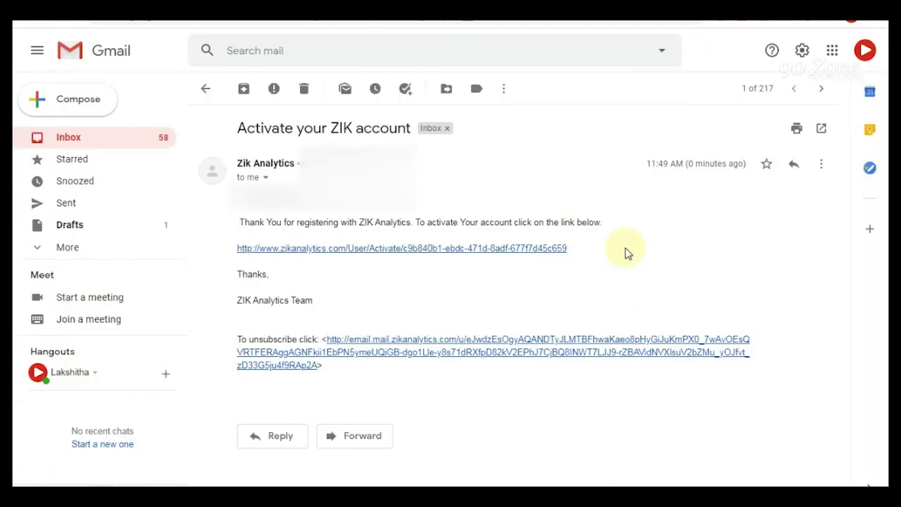
left_click(624, 248)
left_click(318, 247)
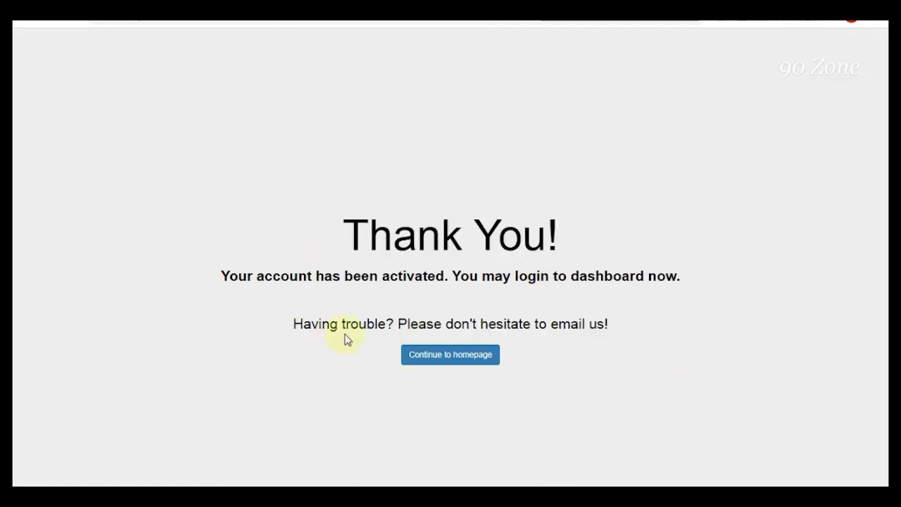
- Go from the activation page to the ZIK homepage and log in to the dashboard
left_click(451, 362)
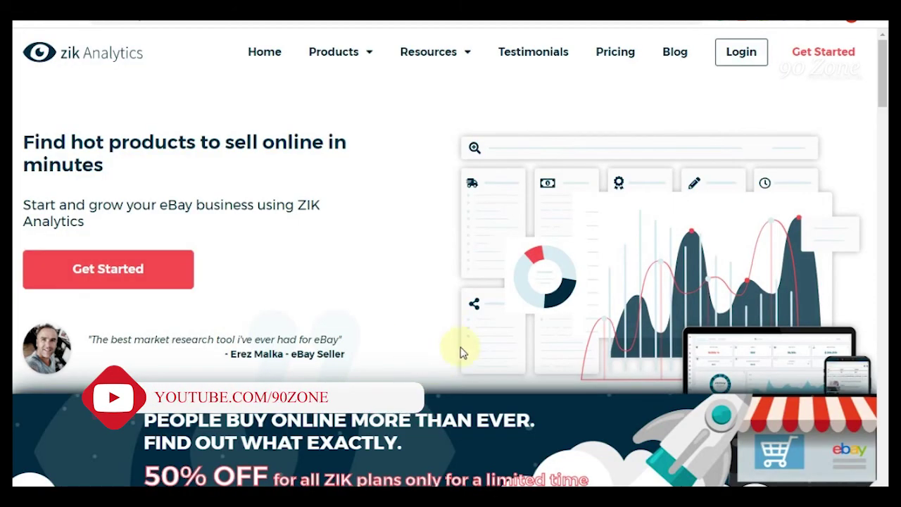
left_click(741, 55)
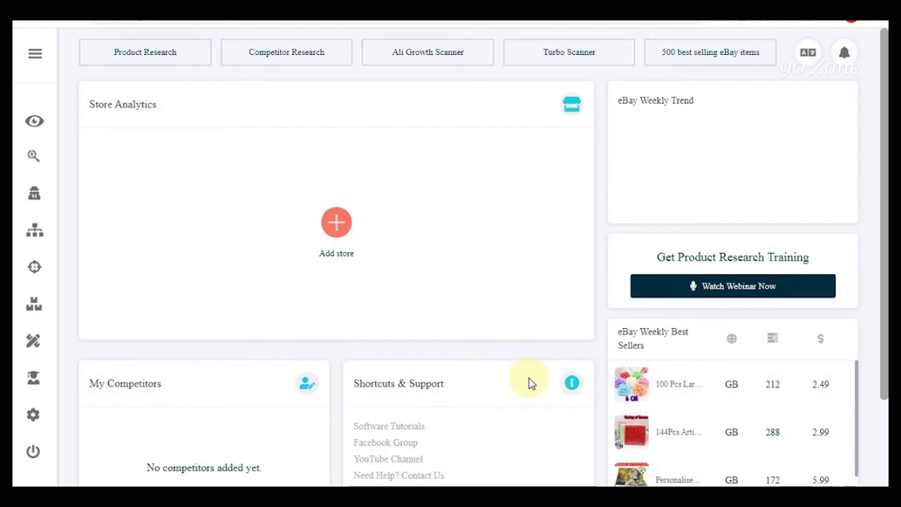